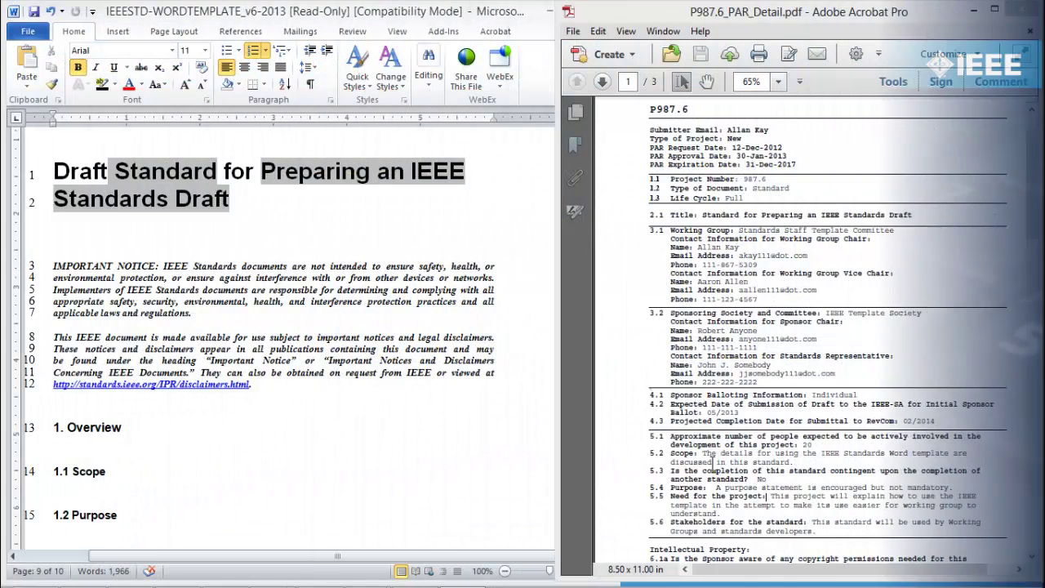
# Step: Copy the scope statement from the PAR and paste it as plain text under 1.1 Scope
pyautogui.moveTo(702, 453); pyautogui.dragTo(793, 462)
pyautogui.hotkey('ctrl', 'c')
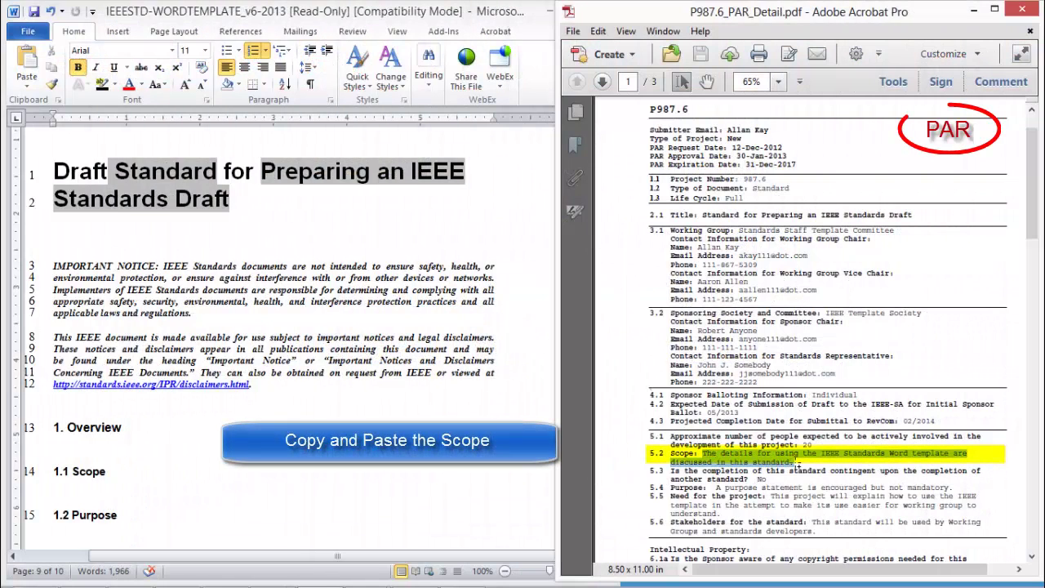
pyautogui.click(123, 470)
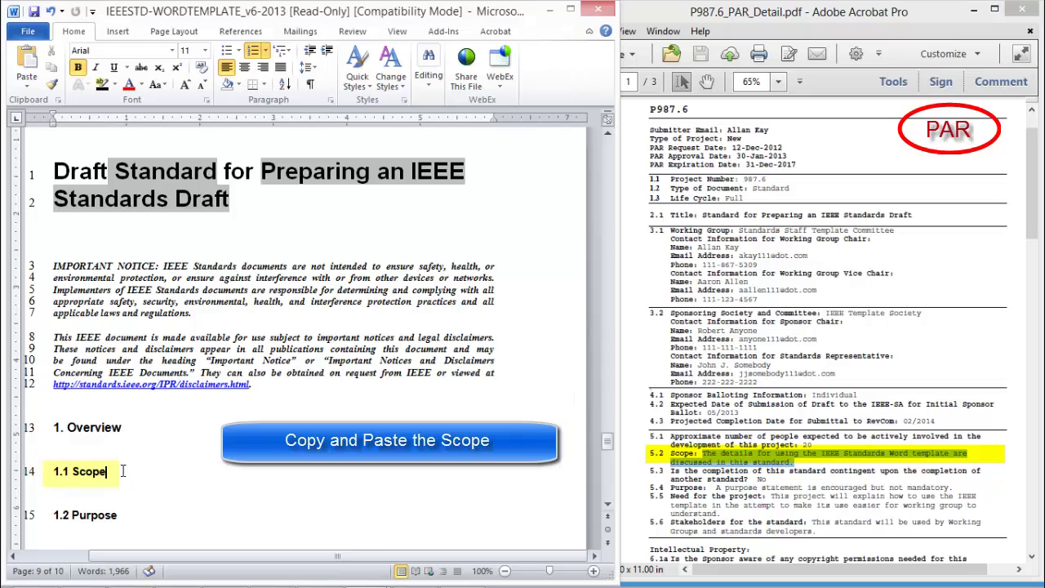
pyautogui.press('Return')
pyautogui.hotkey('ctrl', 'v')
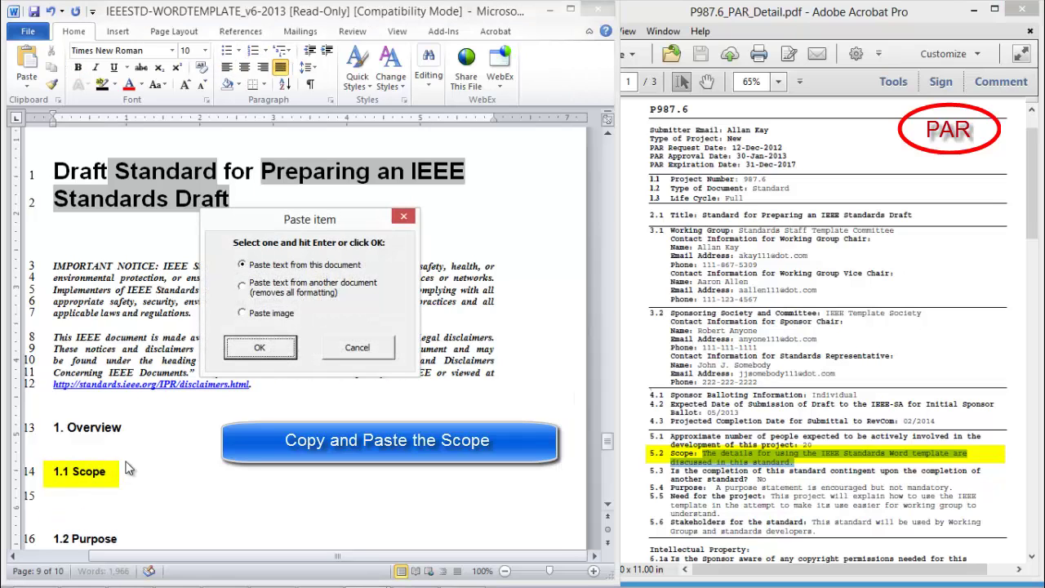
pyautogui.click(243, 287)
pyautogui.click(258, 347)
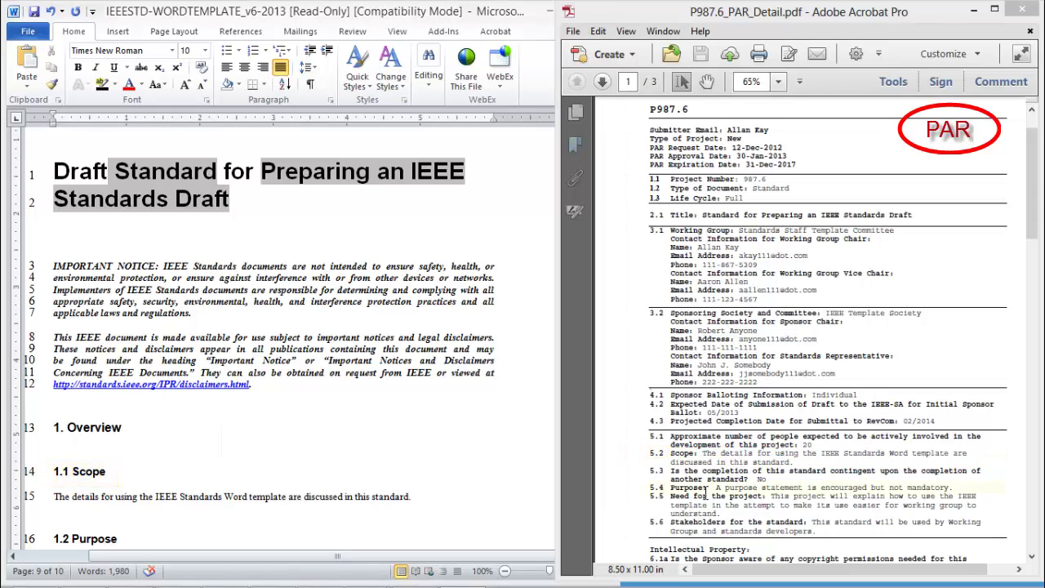
# Step: Copy the purpose statement from the PAR and paste it as plain text under 1.2 Purpose
pyautogui.moveTo(716, 487); pyautogui.dragTo(953, 487)
pyautogui.hotkey('ctrl', 'c')
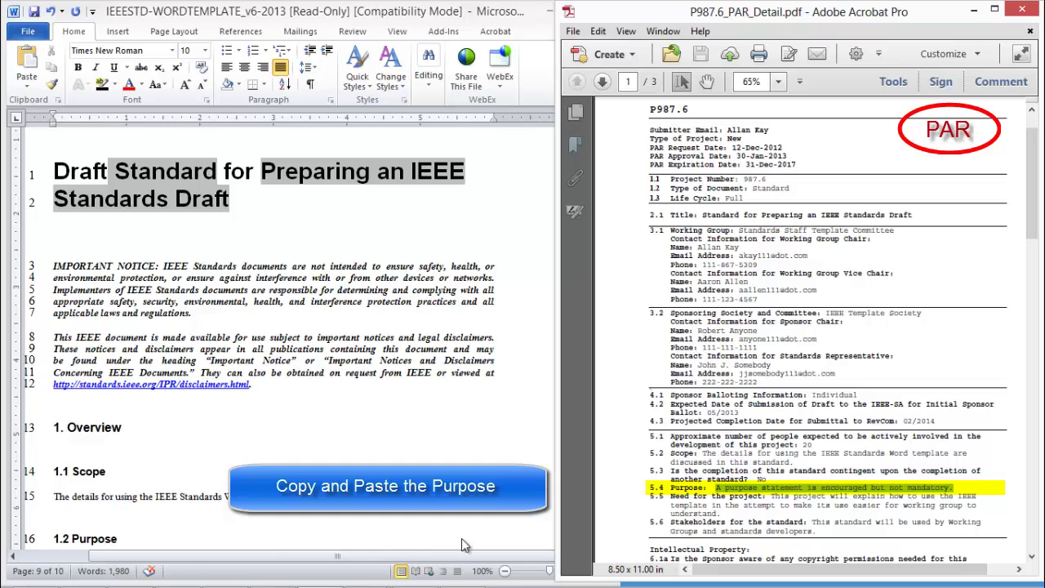
pyautogui.click(515, 536)
pyautogui.scroll(-1, 607, 506)
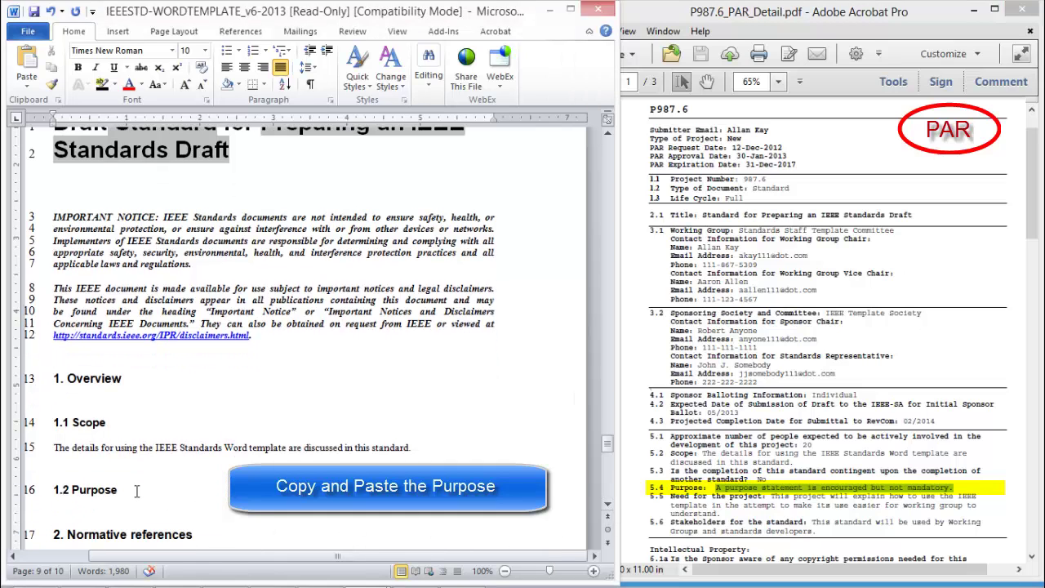
pyautogui.click(137, 490)
pyautogui.press('Return')
pyautogui.hotkey('ctrl', 'v')
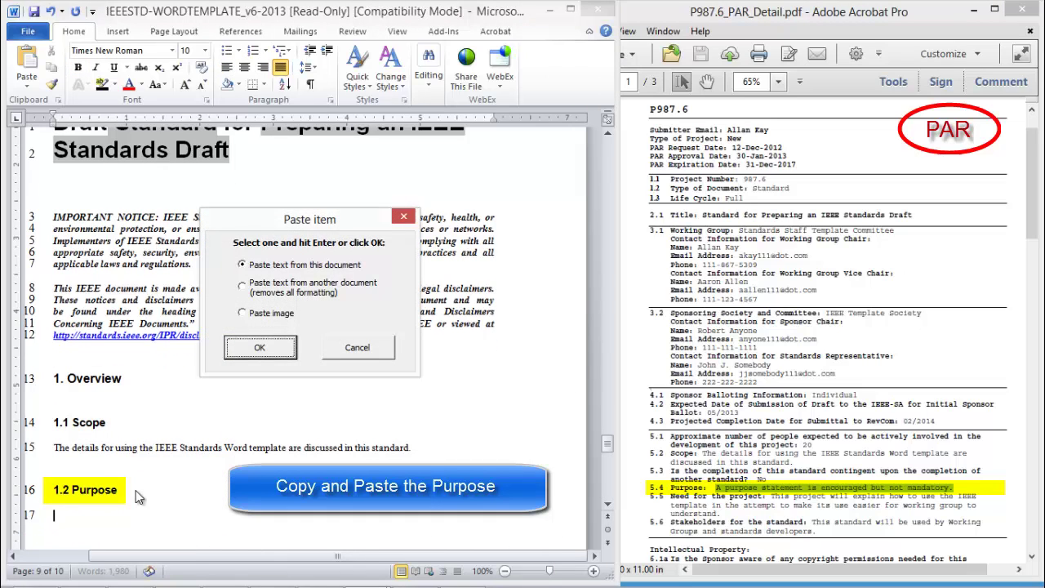
pyautogui.click(249, 287)
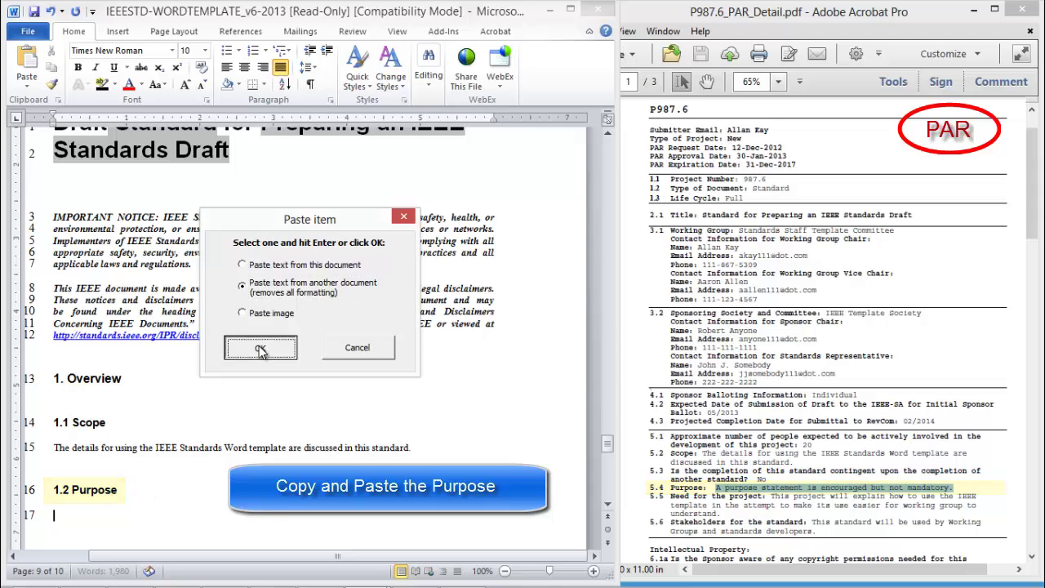
pyautogui.click(259, 346)
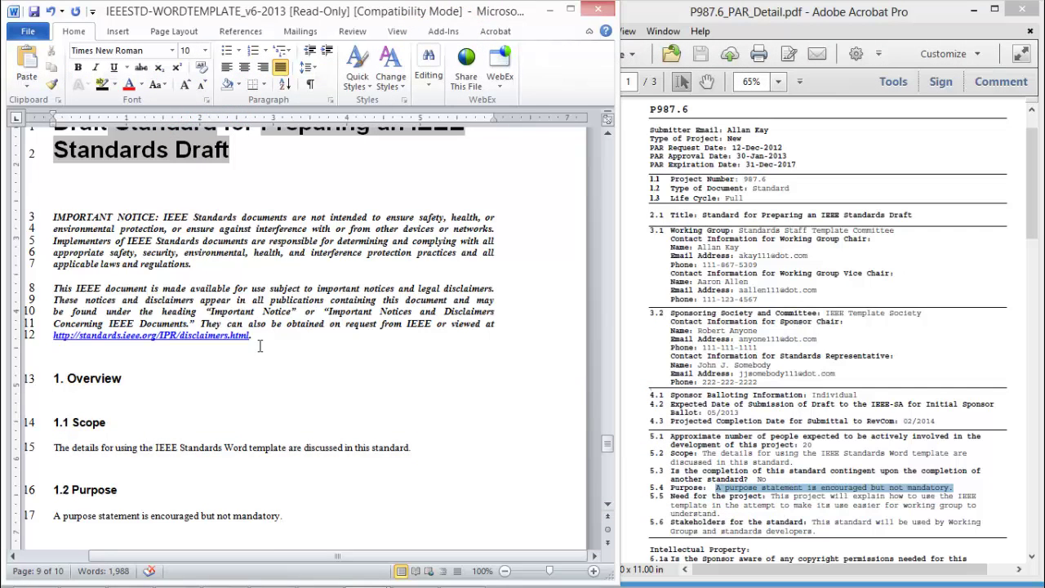
# Step: List IEEE Std 1234 (Electrical Devices) and IEEE Std 5678 (Wireless Devices) as normative references, then close the PAR
pyautogui.moveTo(607, 441); pyautogui.dragTo(607, 454)
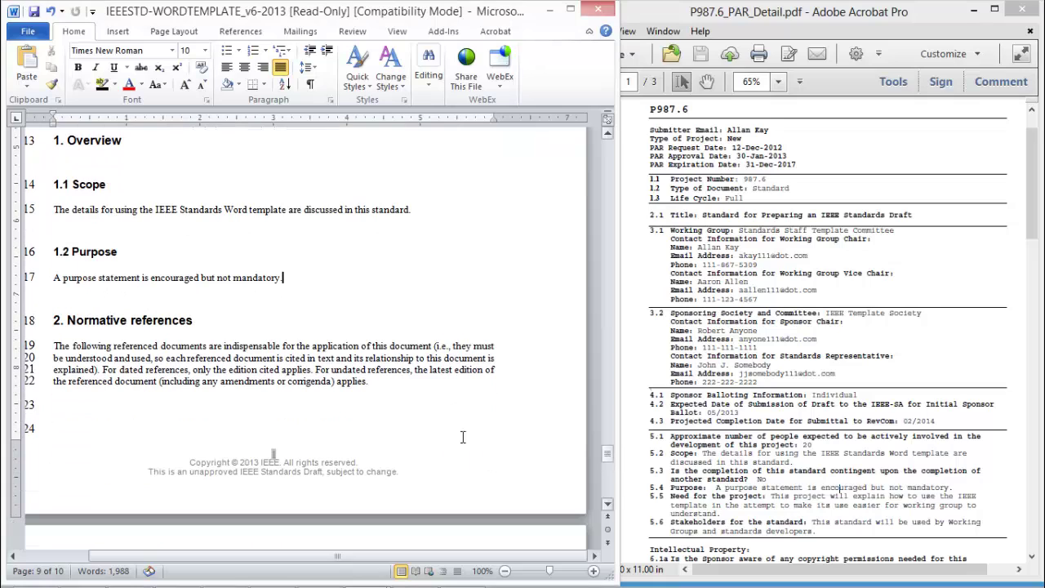
pyautogui.click(80, 407)
pyautogui.write('IEEE St')
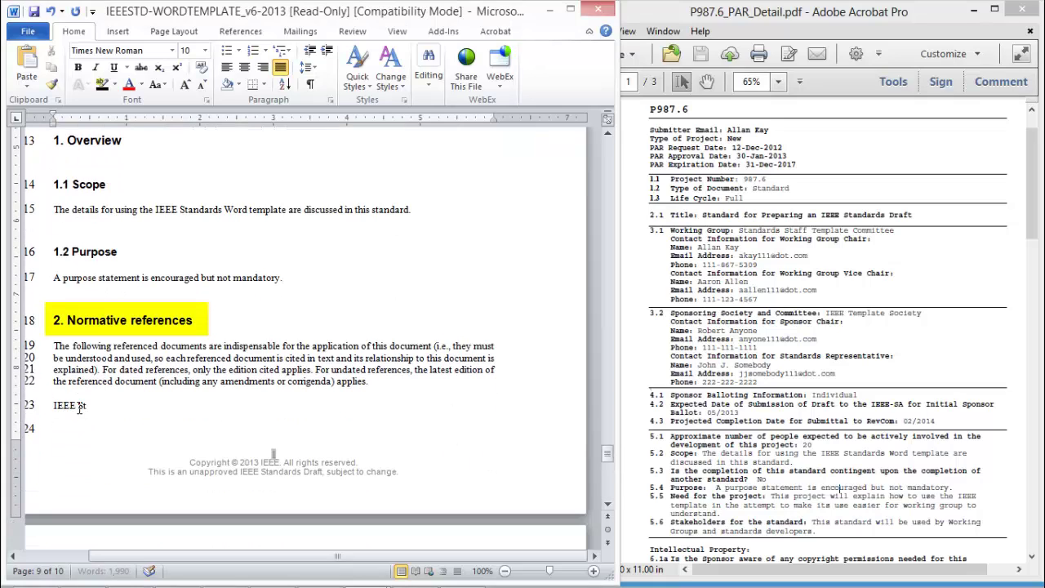
pyautogui.write('d 1234, IEEE Standard fo')
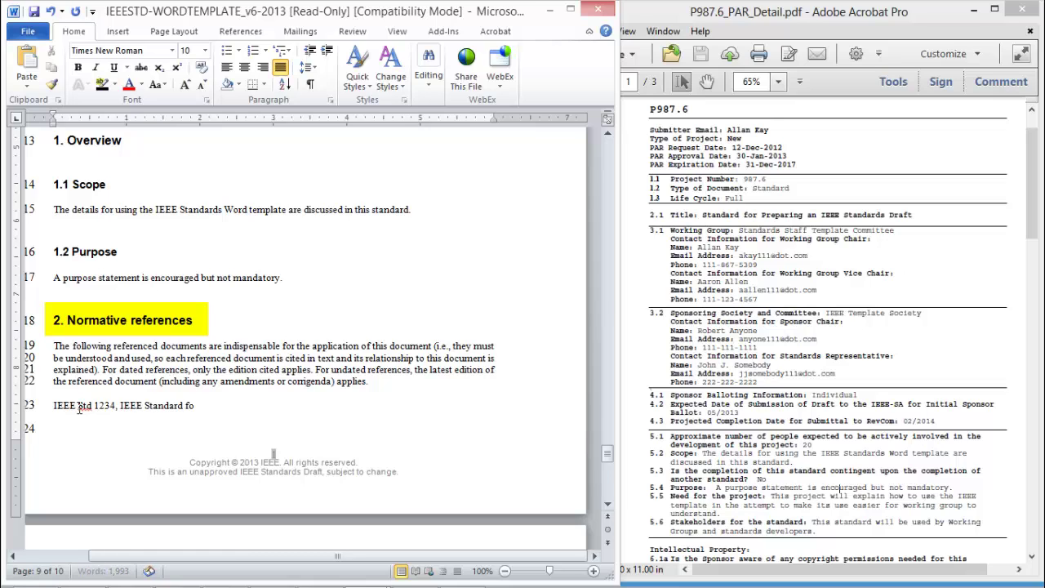
pyautogui.write('r Electrical Devices. ')
pyautogui.write('IEEE Std')
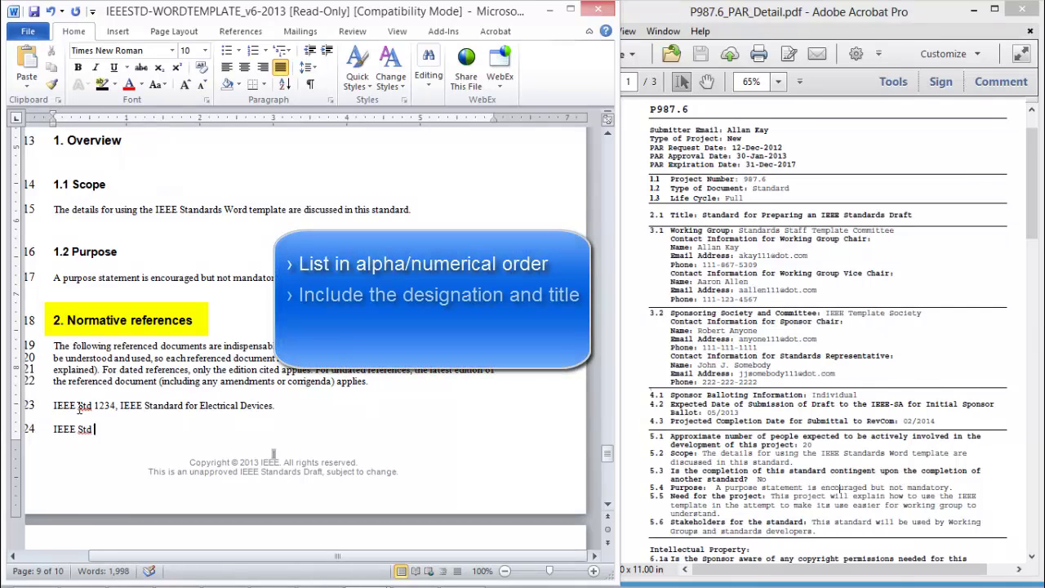
pyautogui.write(' 5678')
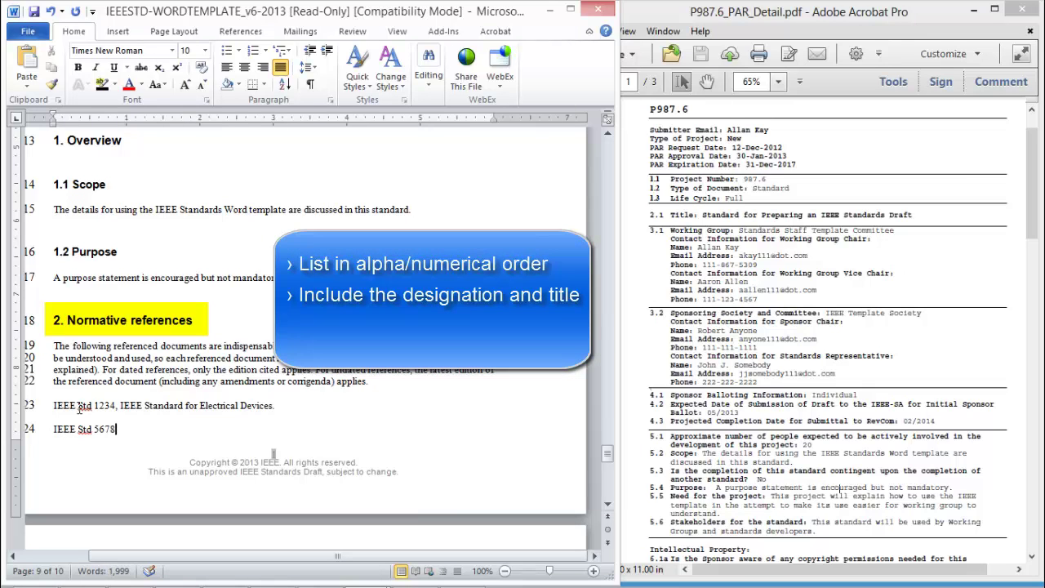
pyautogui.write(', IEEE Standard fo')
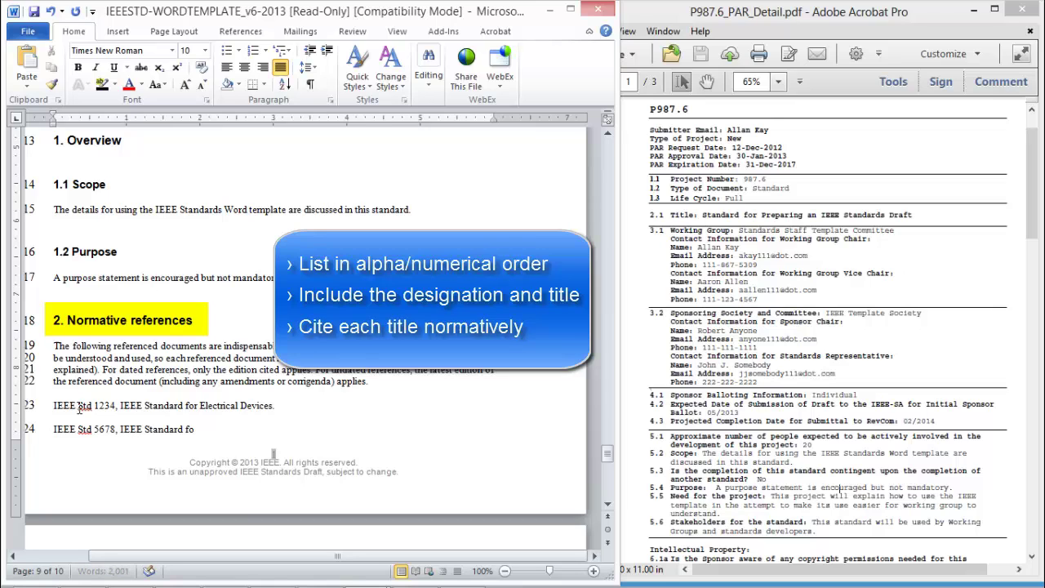
pyautogui.write('r Wireless Device')
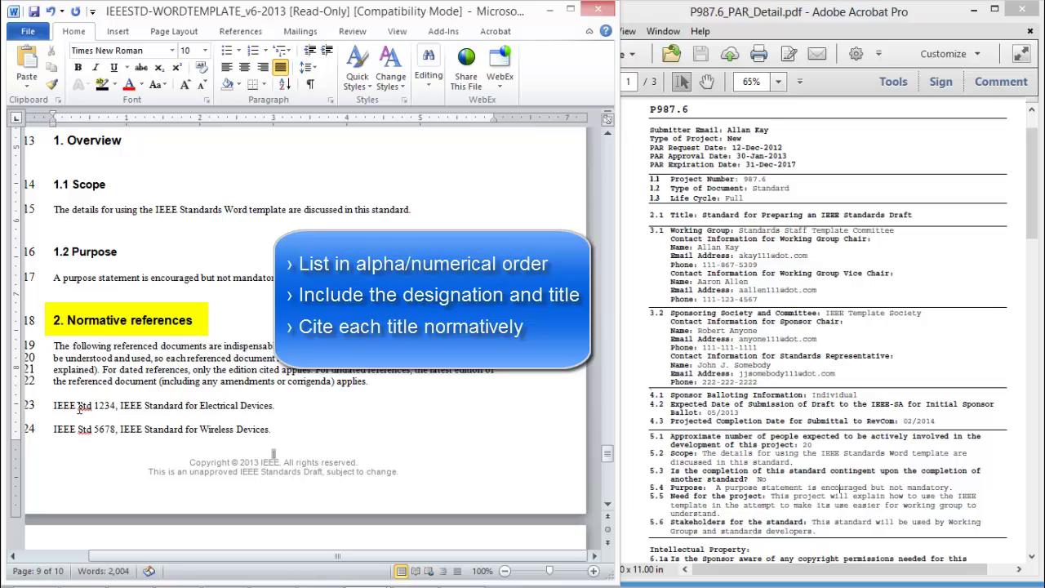
pyautogui.write('s.')
pyautogui.click(1024, 9)
pyautogui.click(1024, 10)
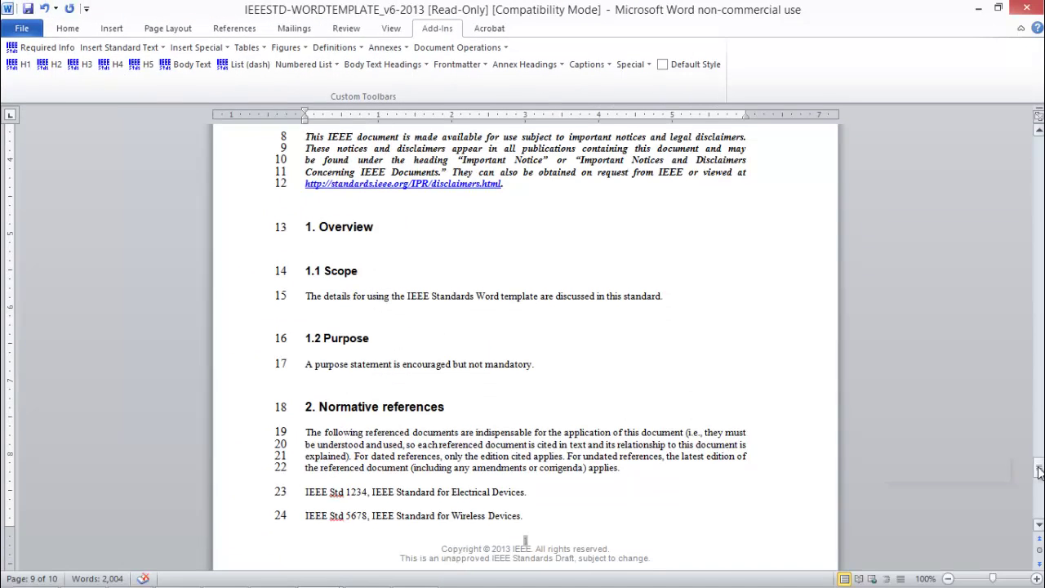
# Step: Paste the four copied definitions as plain text under 3. Definitions
pyautogui.moveTo(1040, 472); pyautogui.dragTo(1040, 487)
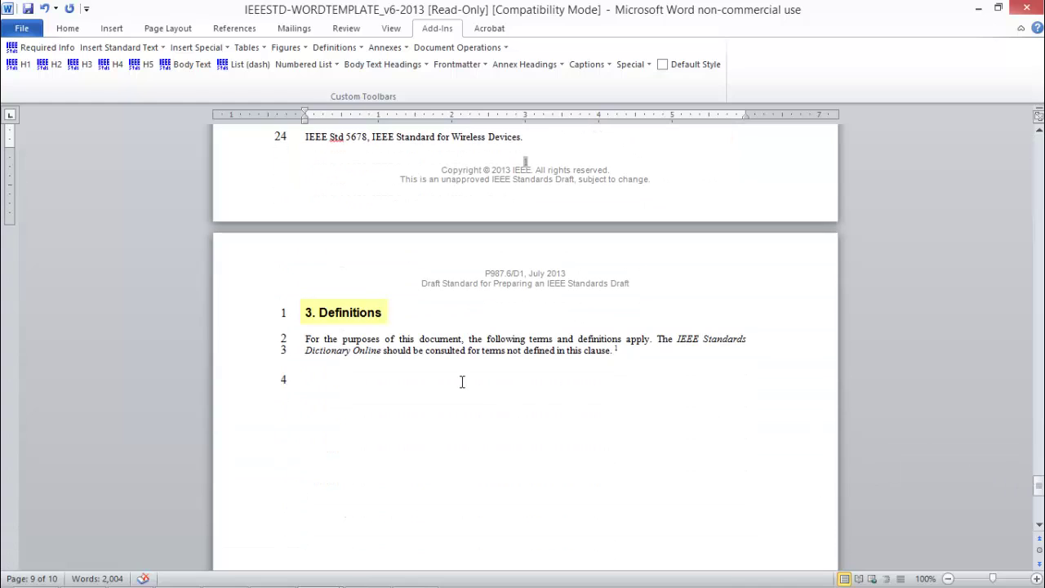
pyautogui.click(313, 379)
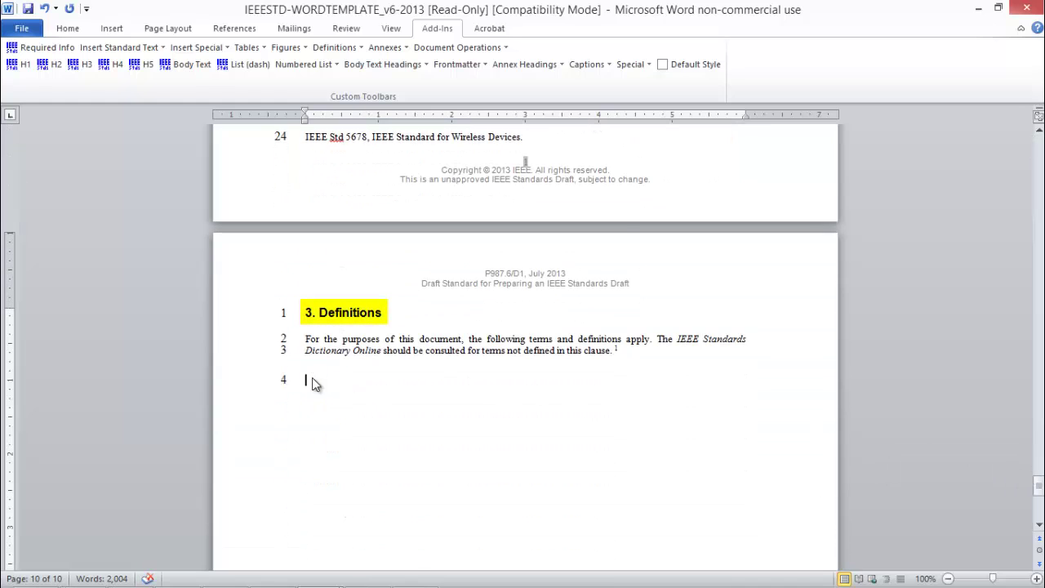
pyautogui.hotkey('ctrl', 'v')
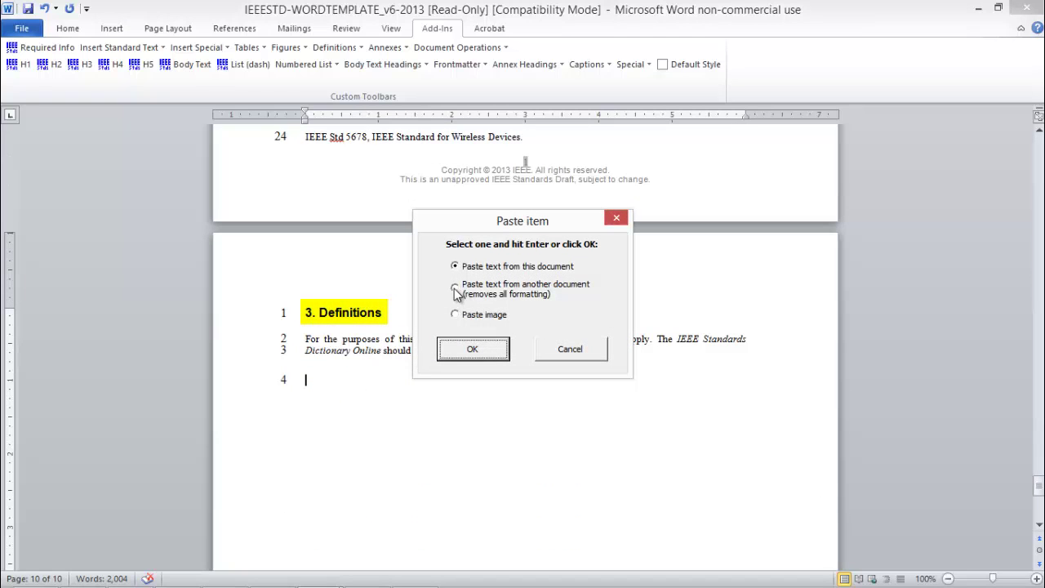
pyautogui.click(457, 291)
pyautogui.click(473, 352)
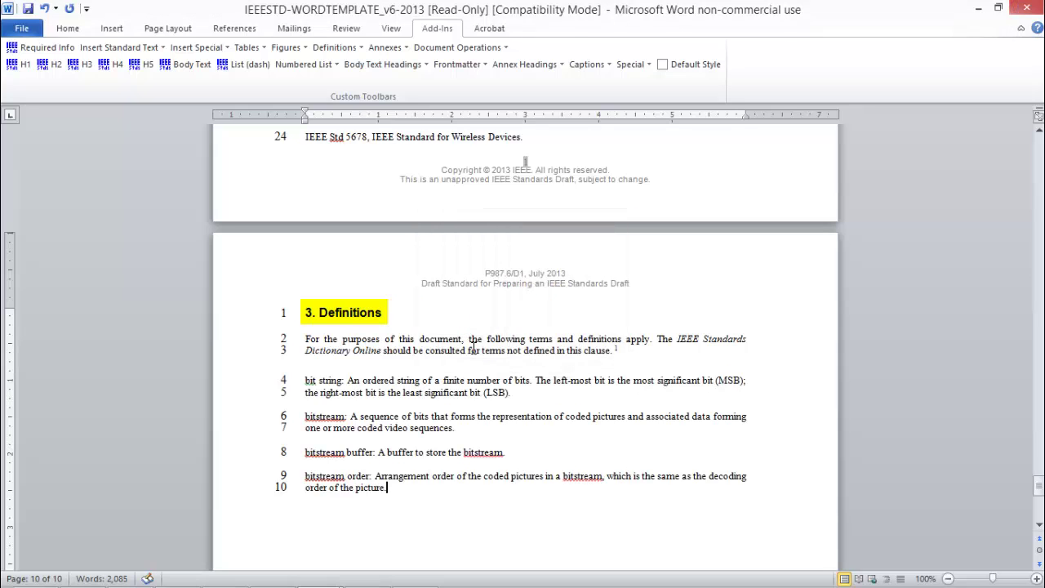
# Step: Format and sort the four definitions with the Add-Ins Format/sort Terms+Definitions tool
pyautogui.moveTo(306, 380)
pyautogui.mouseDown()
pyautogui.moveTo(384, 428)
pyautogui.moveTo(393, 488)
pyautogui.mouseUp()
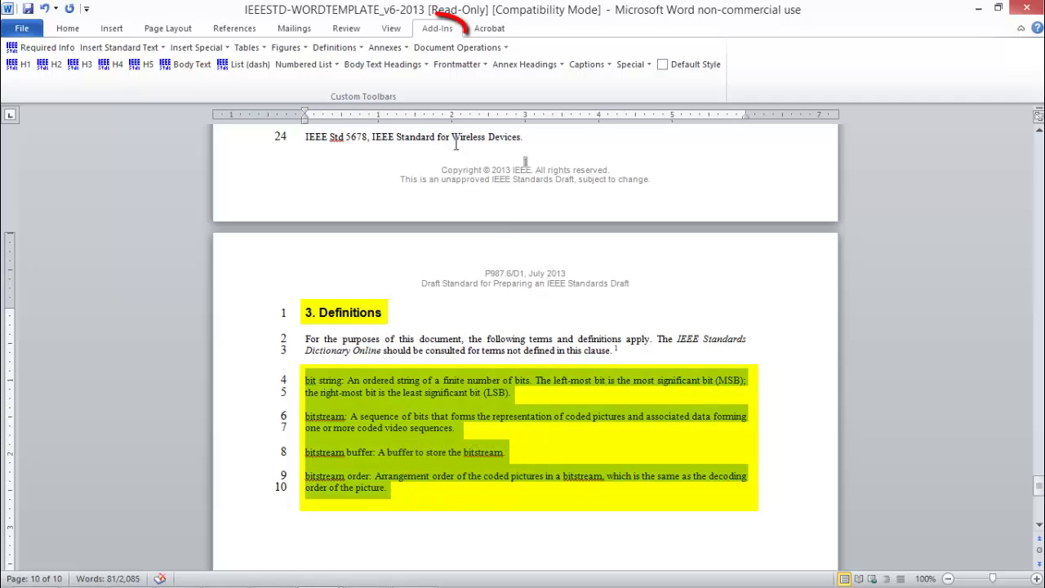
pyautogui.click(335, 48)
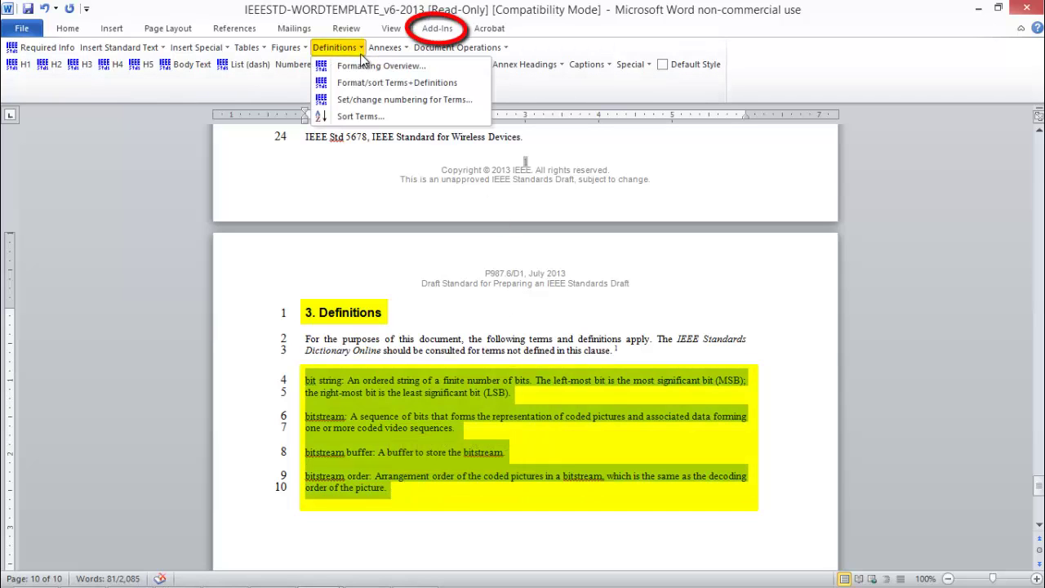
pyautogui.click(361, 100)
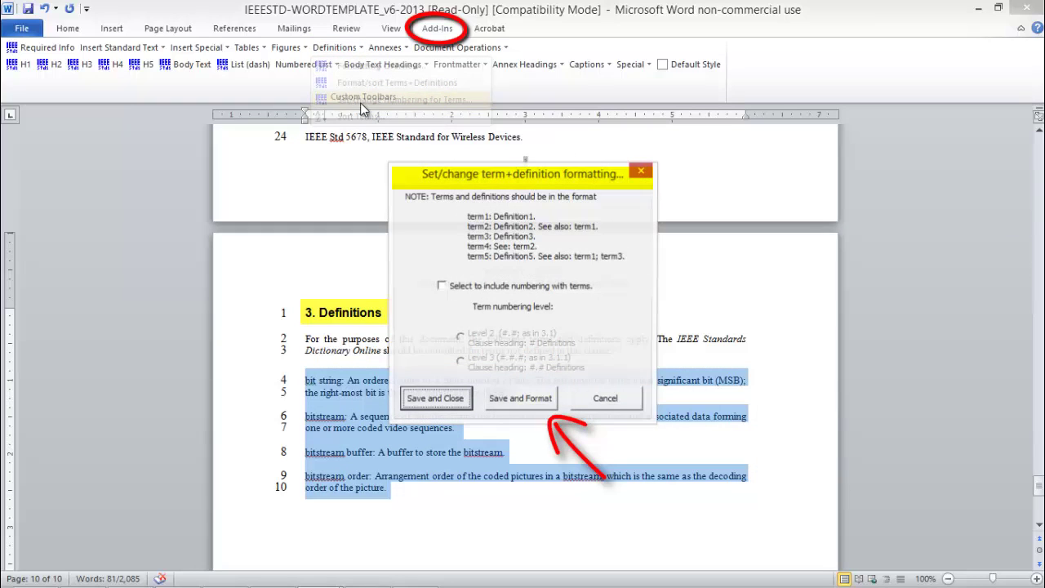
pyautogui.click(516, 401)
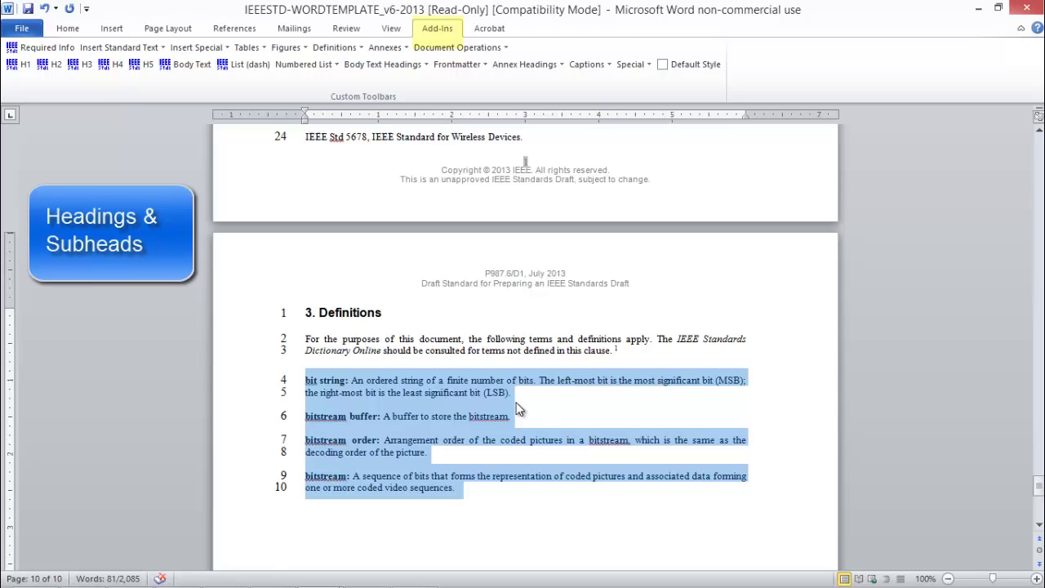
# Step: Add the H1 heading 'This is a level 1 head' after the last definition
pyautogui.click(466, 488)
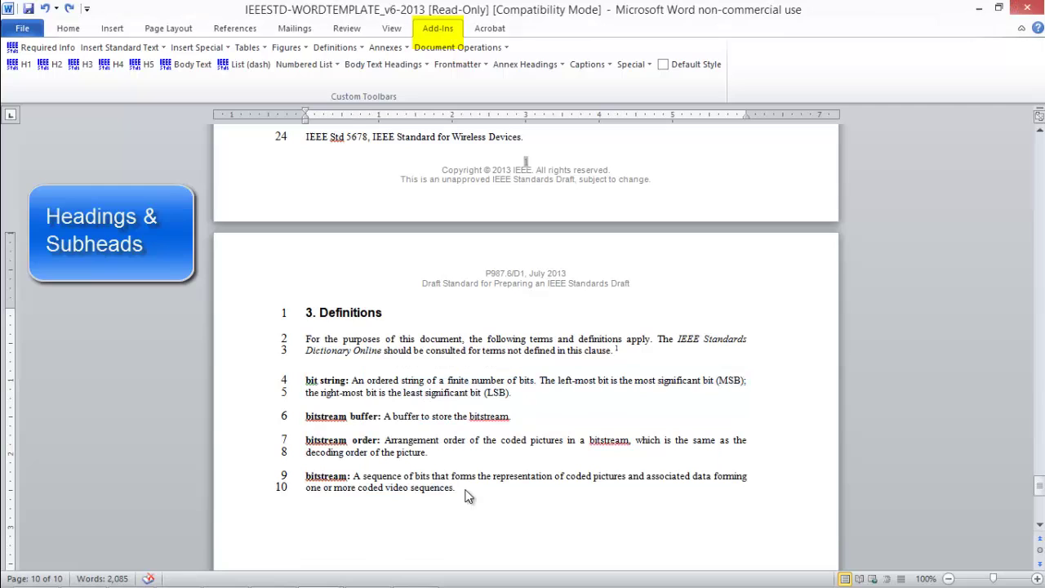
pyautogui.press('Return')
pyautogui.click(23, 69)
pyautogui.write('This is a level 1 head')
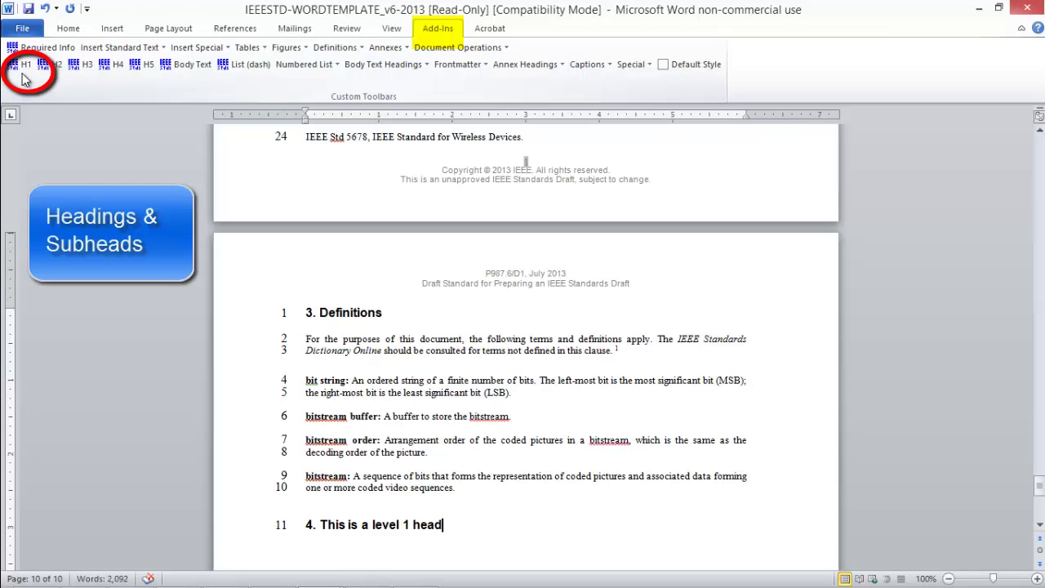
# Step: Add the H2 subheading 'This is a level 2 subhead' below it
pyautogui.press('Return')
pyautogui.click(51, 66)
pyautogui.write('This is a le')
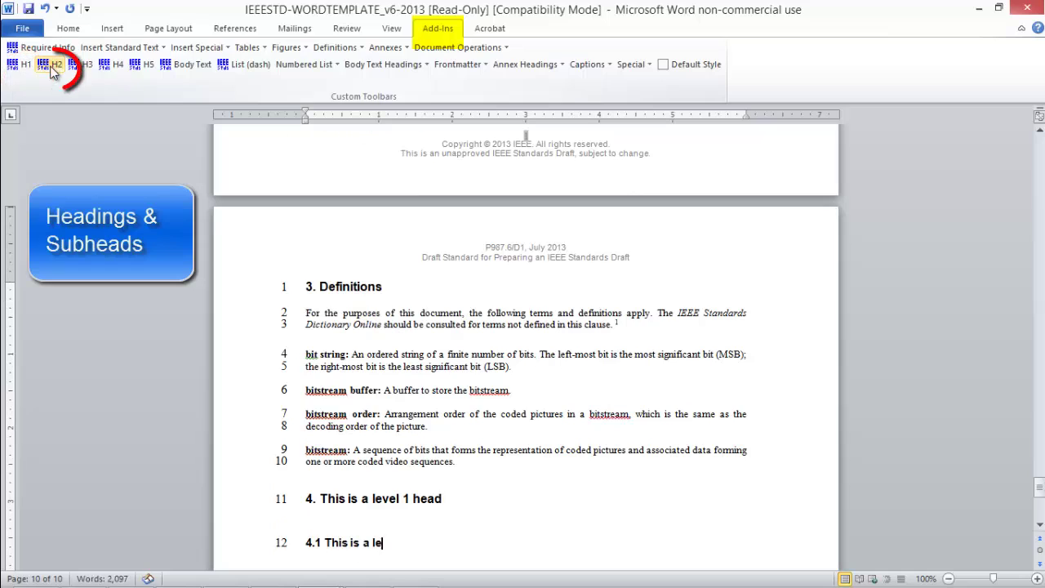
pyautogui.write('vel 2 sub')
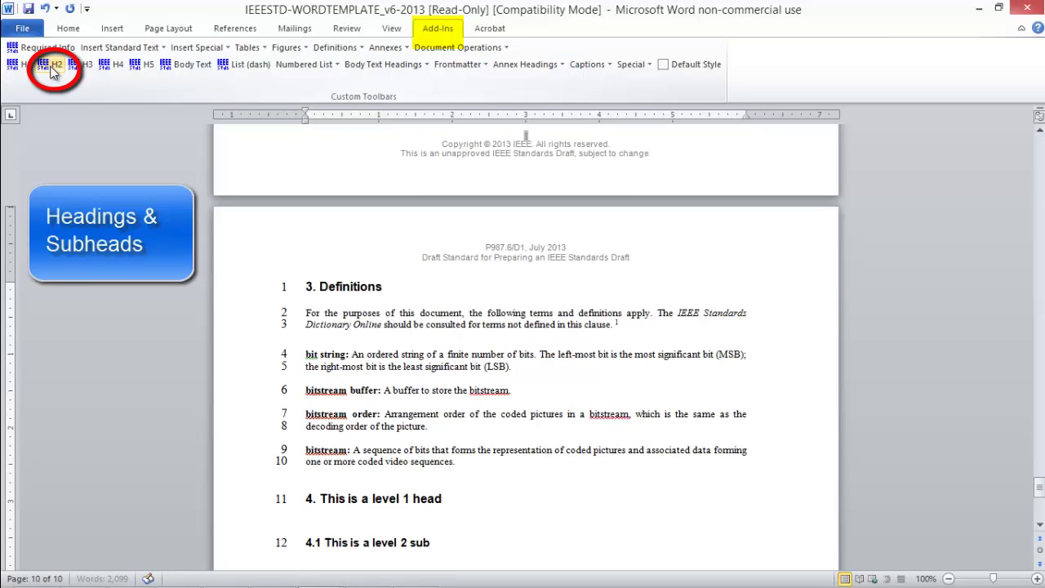
pyautogui.write('head')
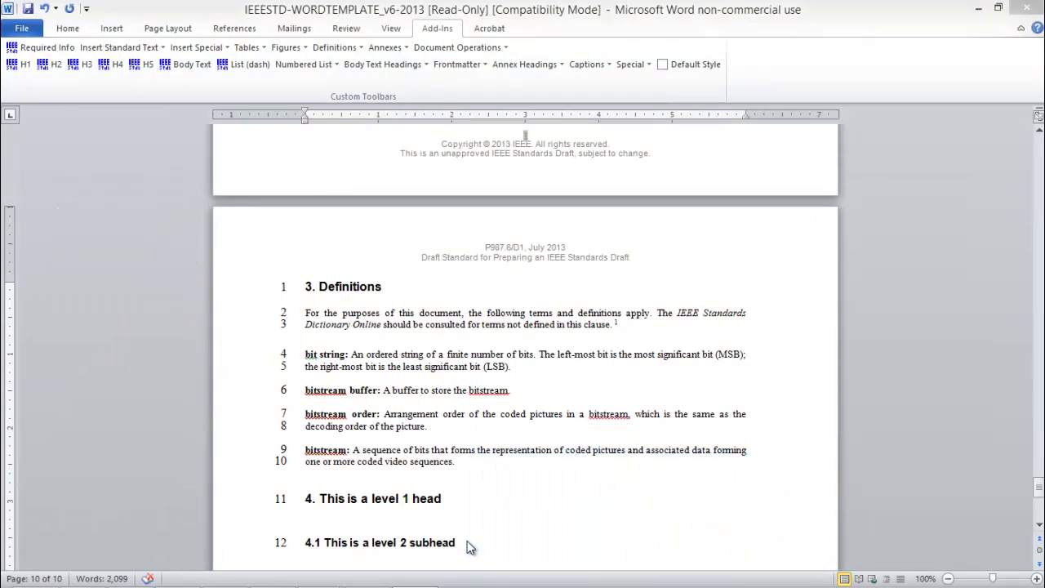
# Step: Insert a single note below the 4.1 subhead reading 'This is a note.'
pyautogui.click(467, 543)
pyautogui.press('Return')
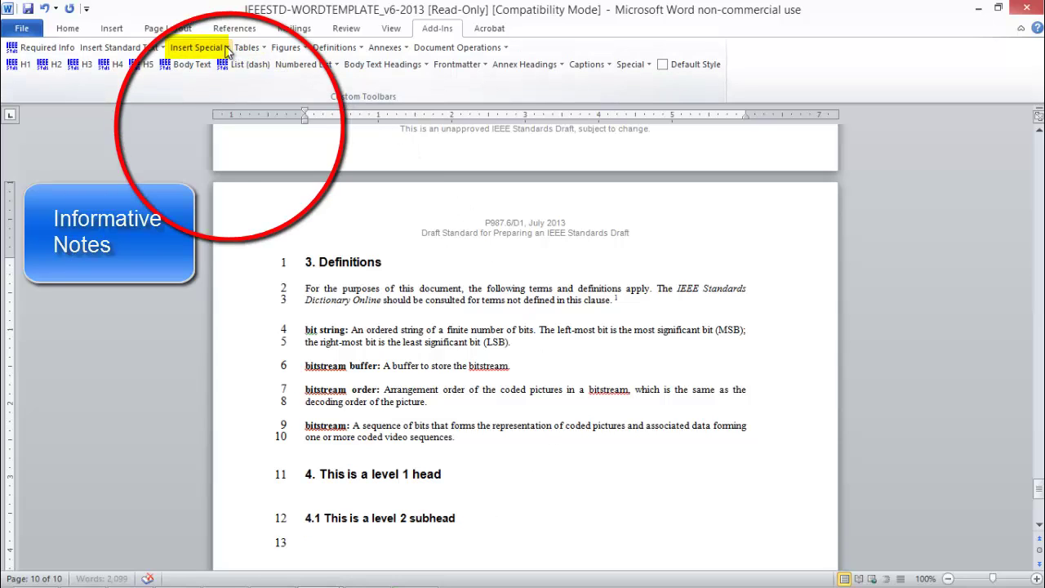
pyautogui.click(227, 48)
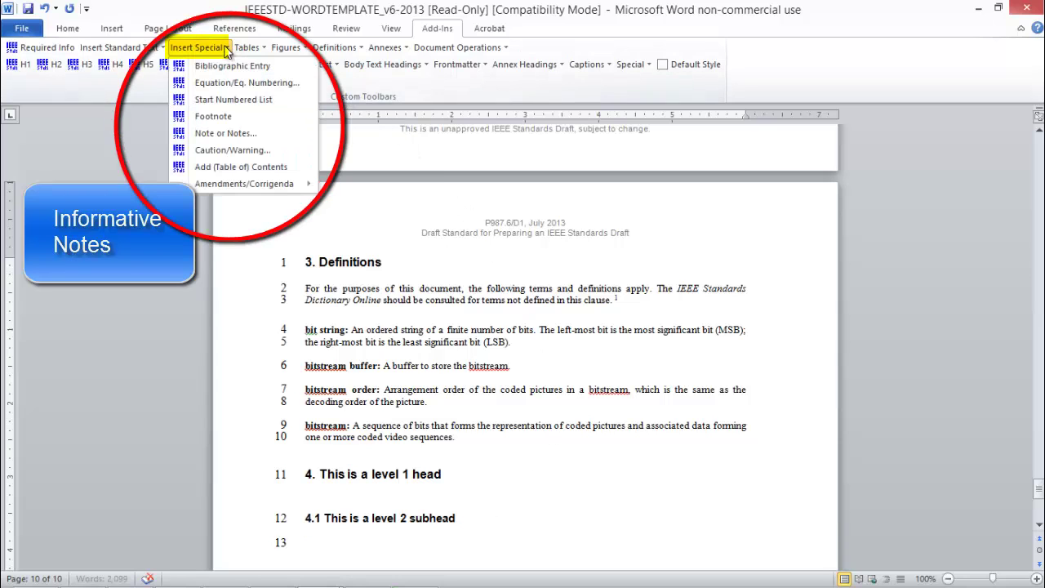
pyautogui.click(227, 133)
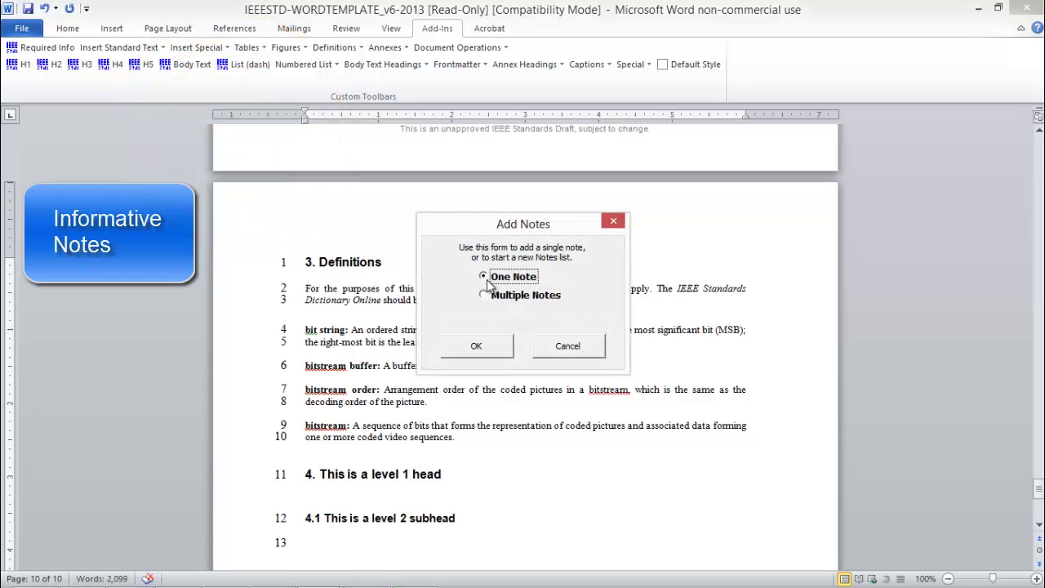
pyautogui.click(488, 344)
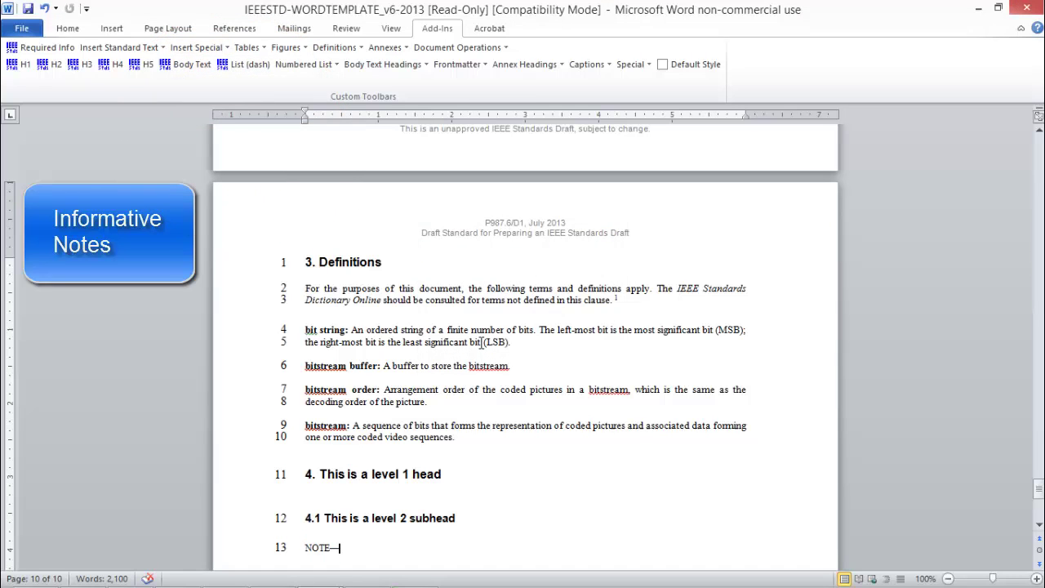
pyautogui.write('This is a')
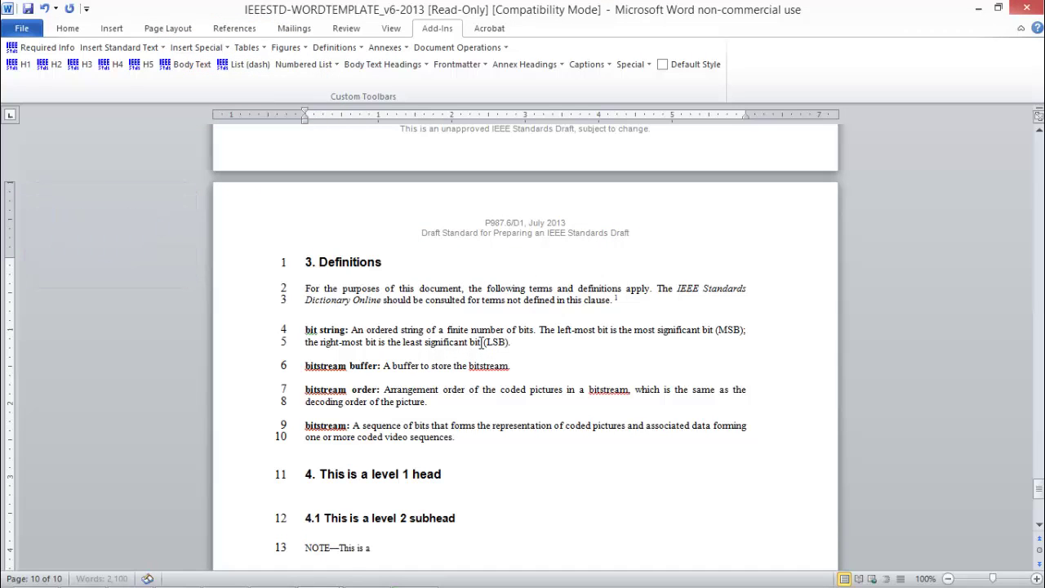
pyautogui.write(' note.')
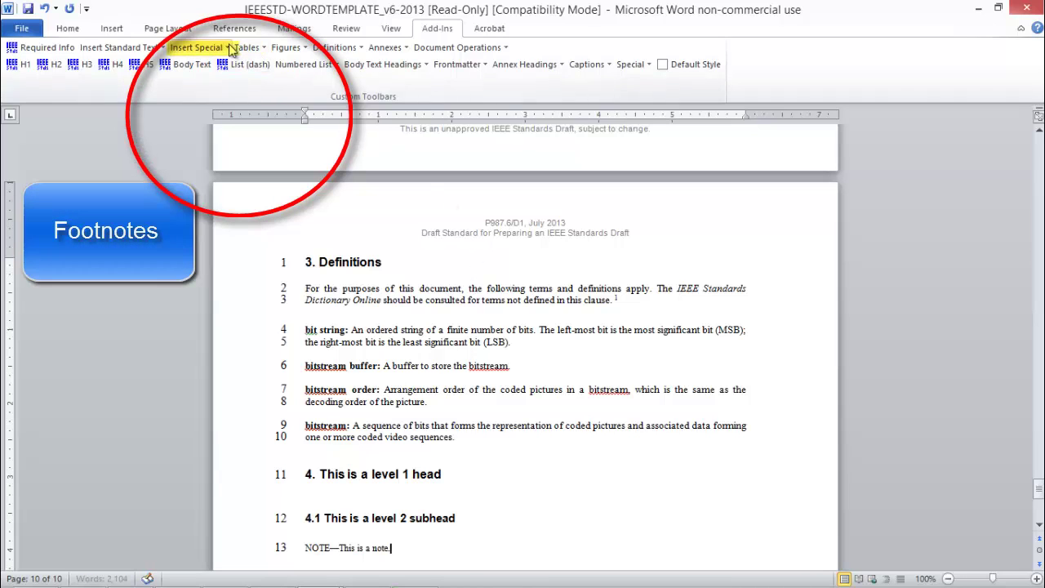
# Step: Insert a footnote at the end of the note with the text 'Footnote'
pyautogui.click(229, 48)
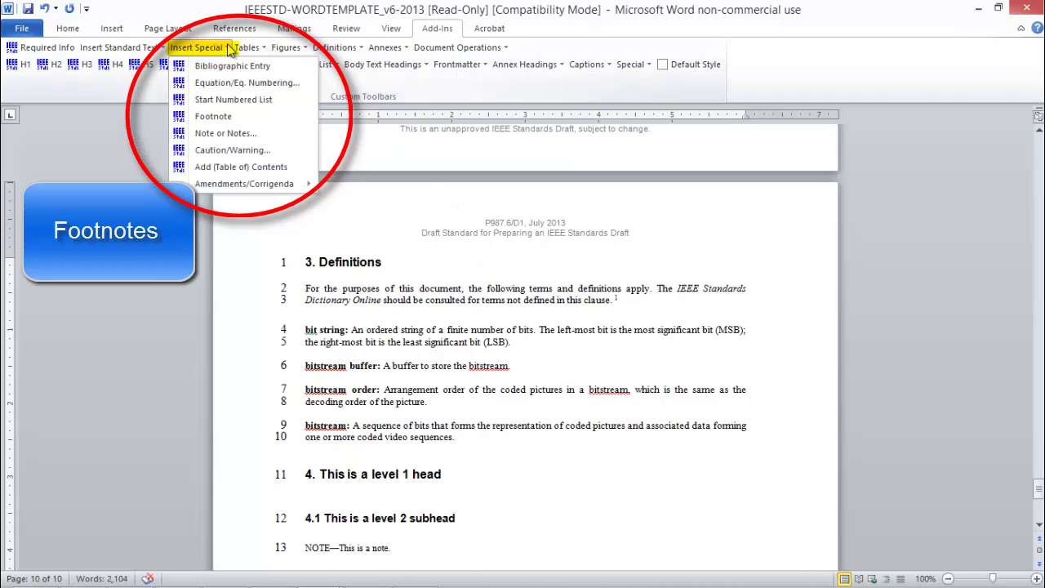
pyautogui.click(220, 119)
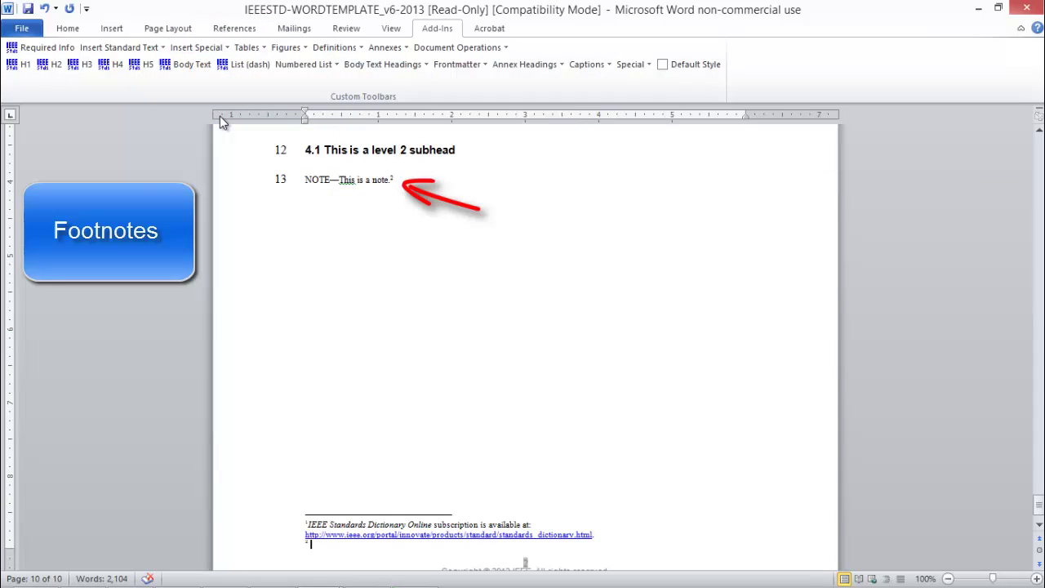
pyautogui.write('Footnote')
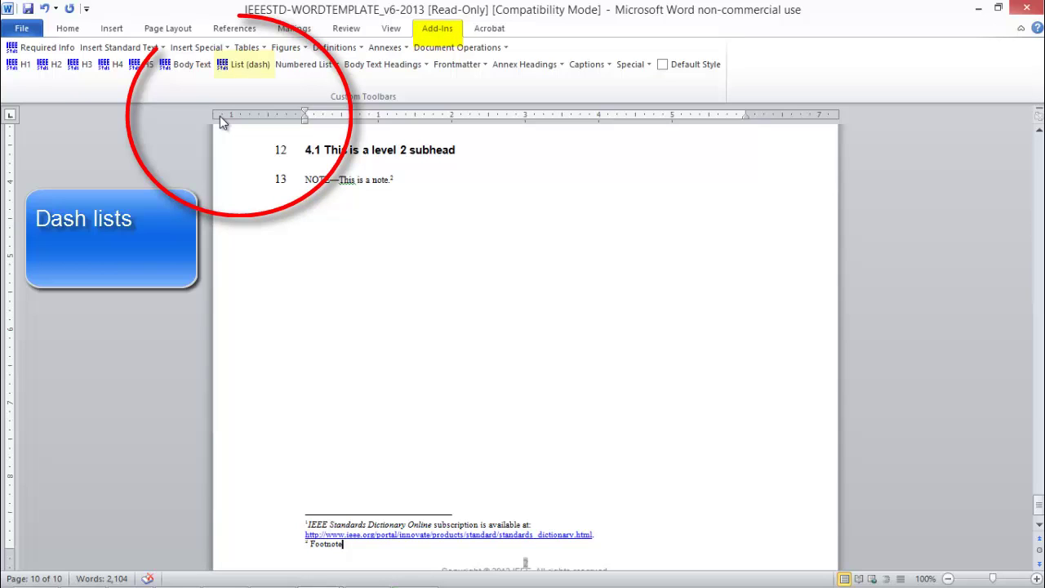
# Step: Create a dash list below the note with items 'Audio' and 'Video'
pyautogui.click(411, 181)
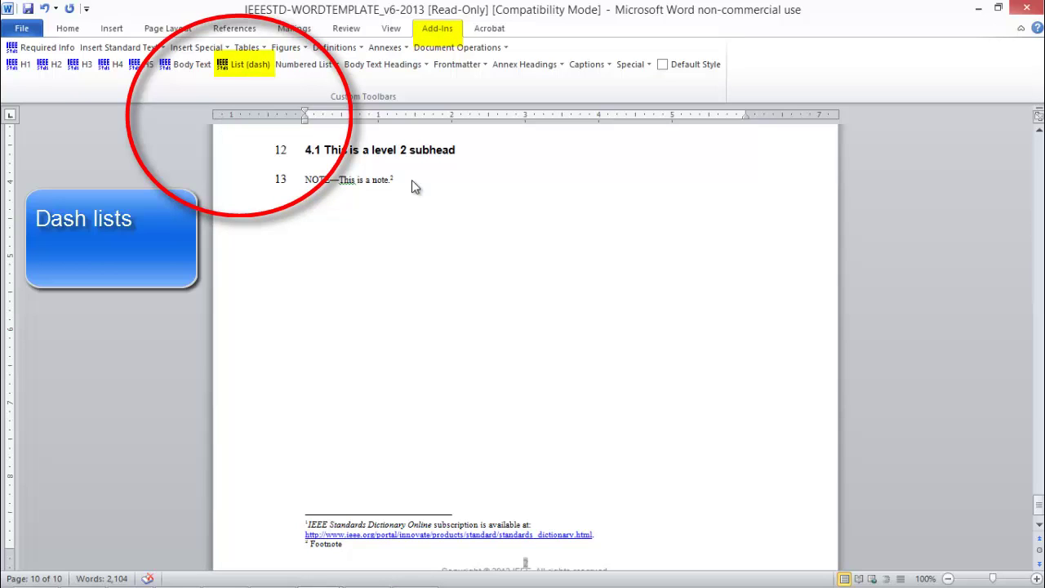
pyautogui.press('Return')
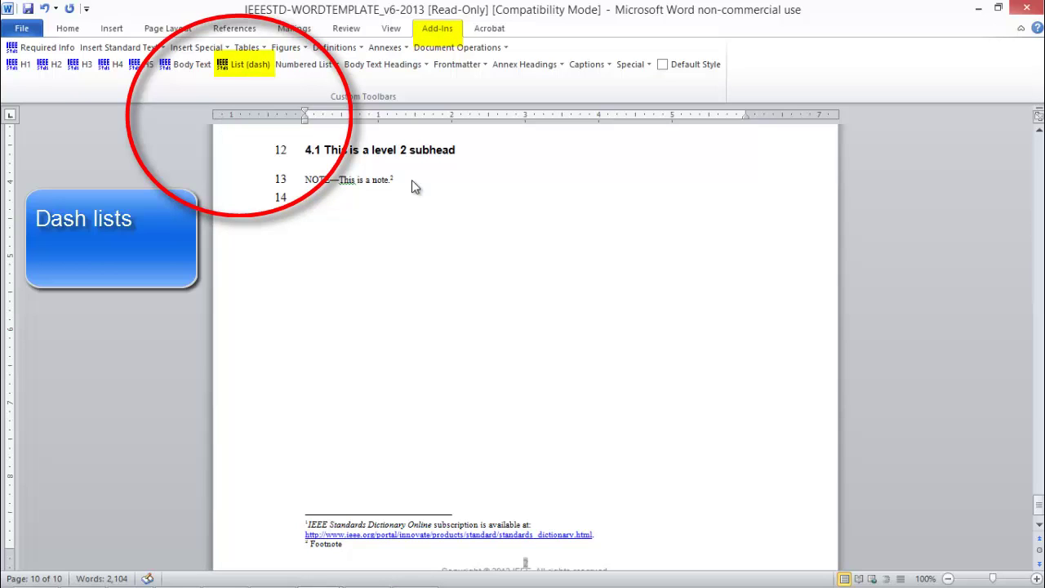
pyautogui.click(249, 67)
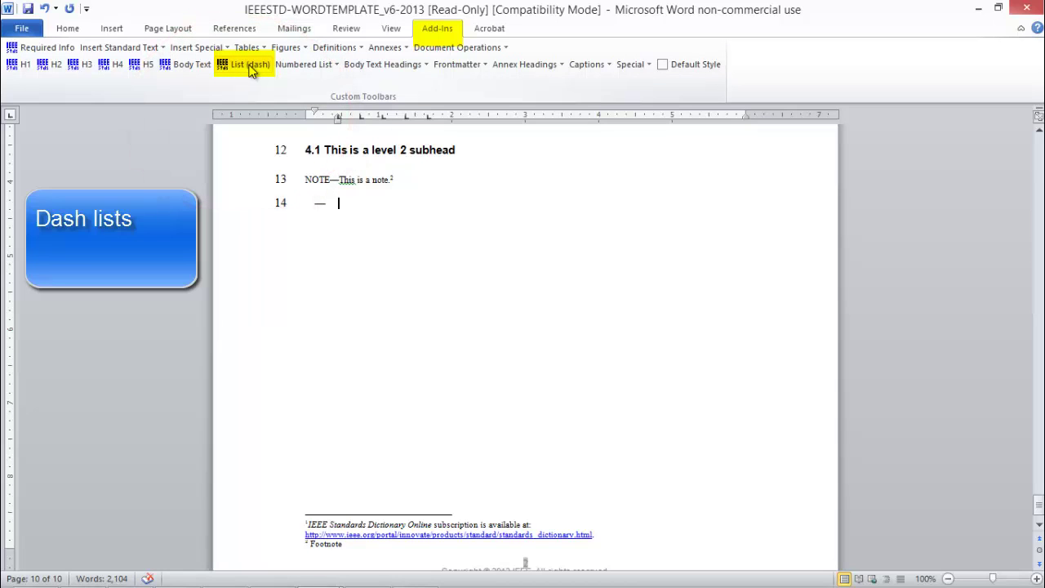
pyautogui.write('Audio')
pyautogui.press('Return')
pyautogui.write('Vid')
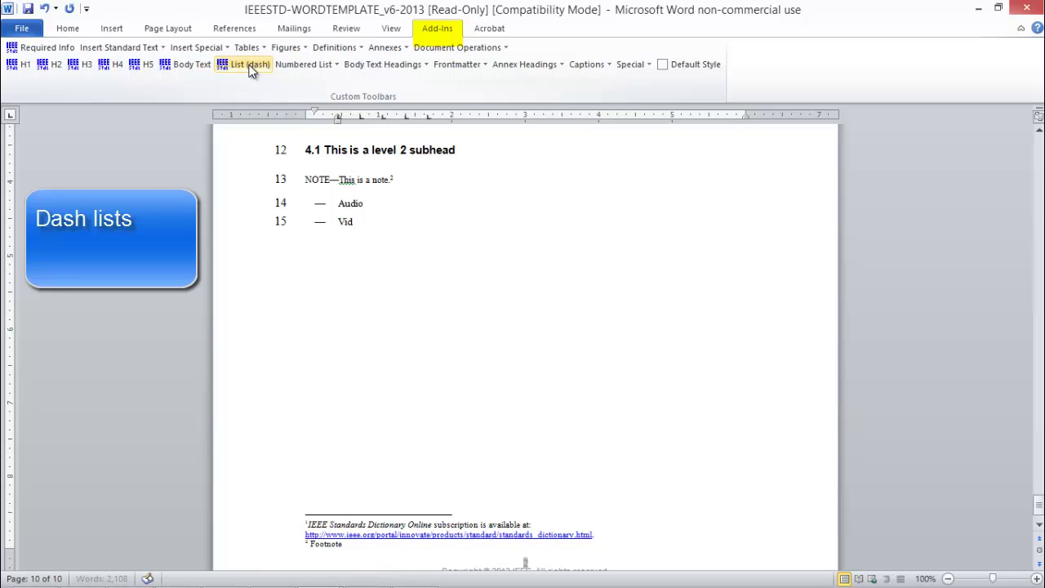
pyautogui.write('eo')
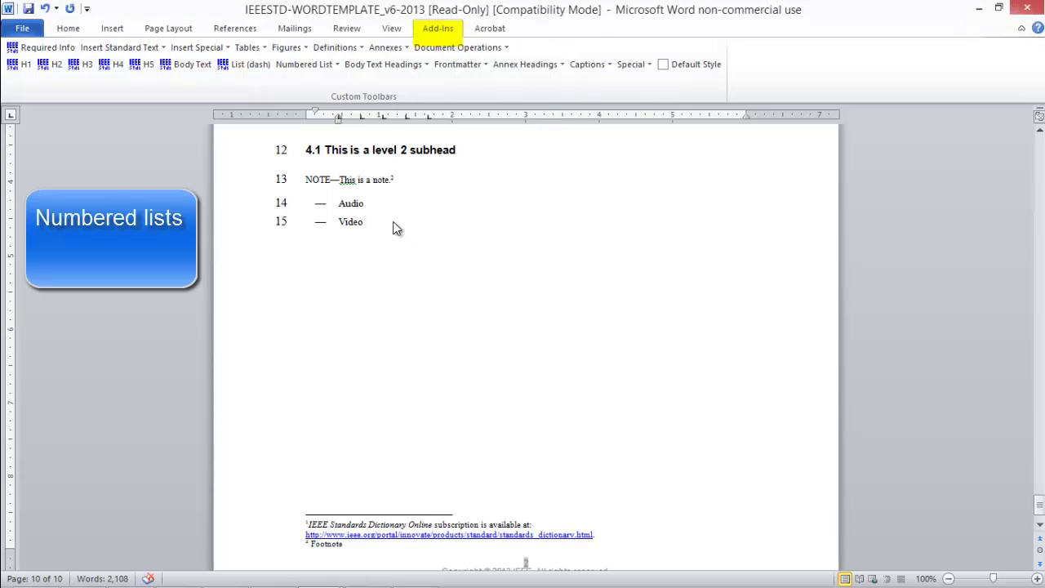
# Step: Start a new numbered list with item 'Audio' and a level 2 sub-item 'Sound'
pyautogui.press('Return')
pyautogui.press('Return')
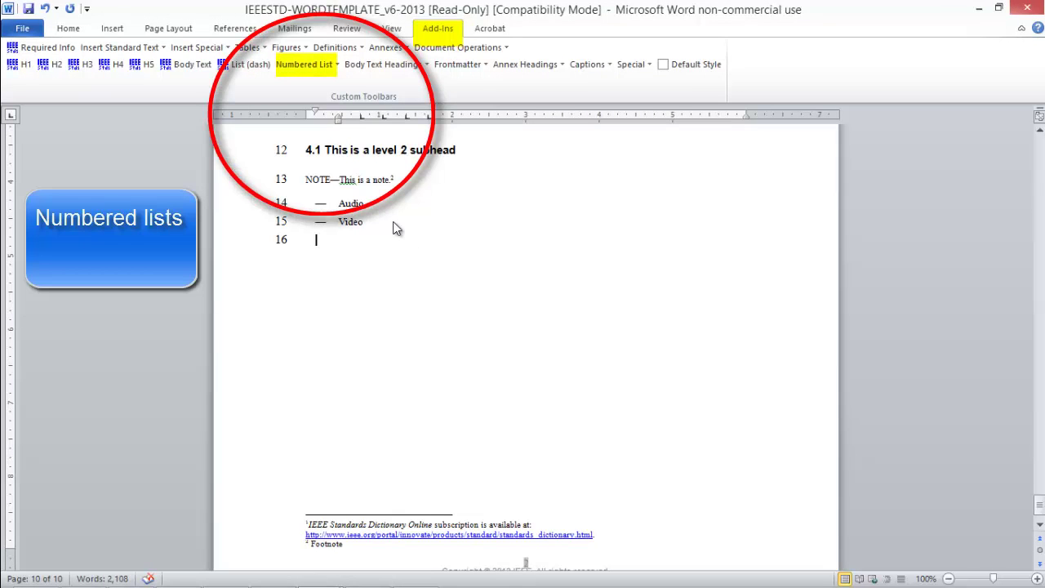
pyautogui.click(336, 65)
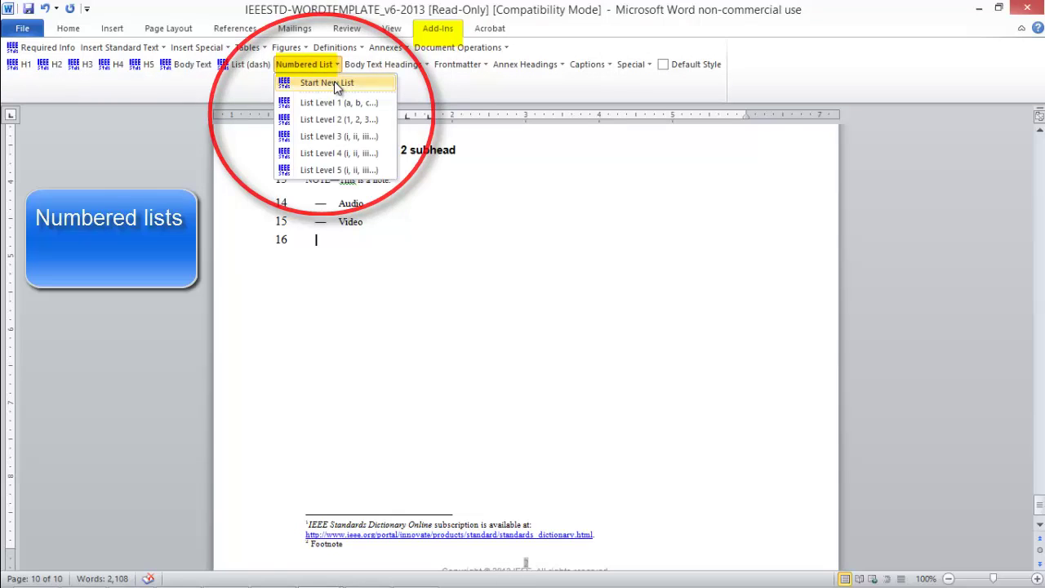
pyautogui.click(334, 82)
pyautogui.click(633, 360)
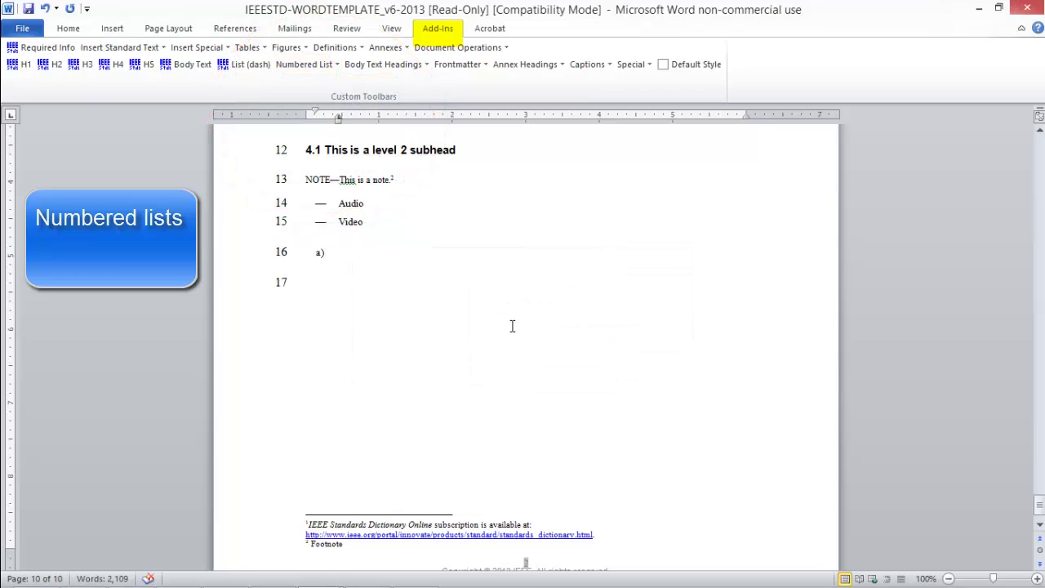
pyautogui.write('Audio')
pyautogui.press('Return')
pyautogui.click(335, 65)
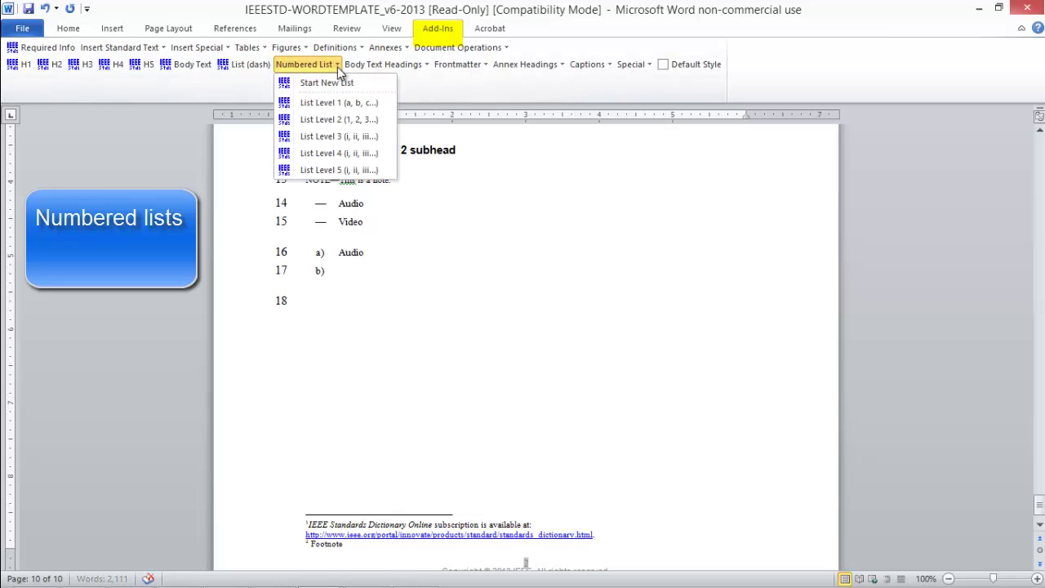
pyautogui.click(335, 119)
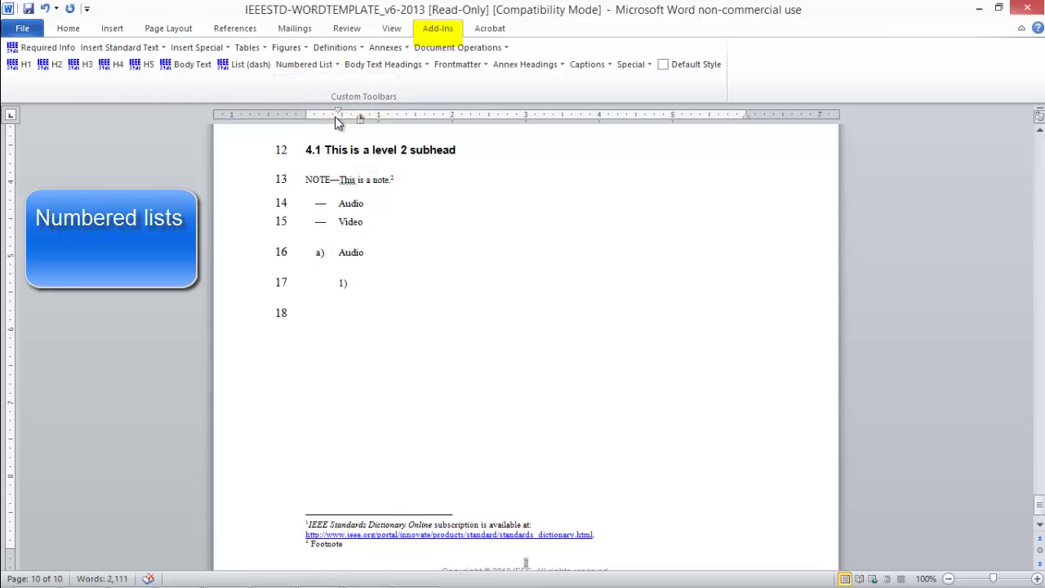
pyautogui.write('Sound')
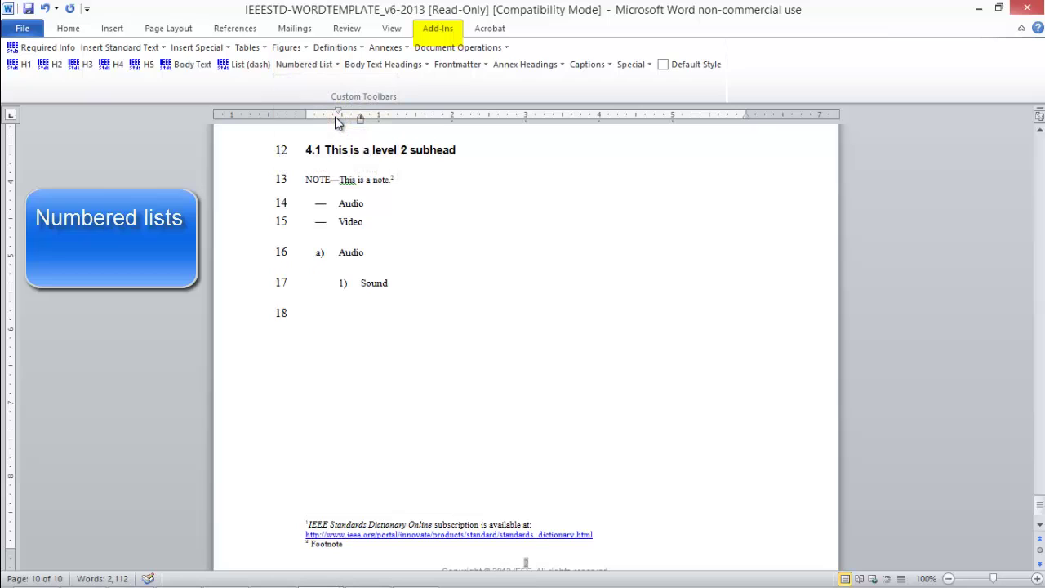